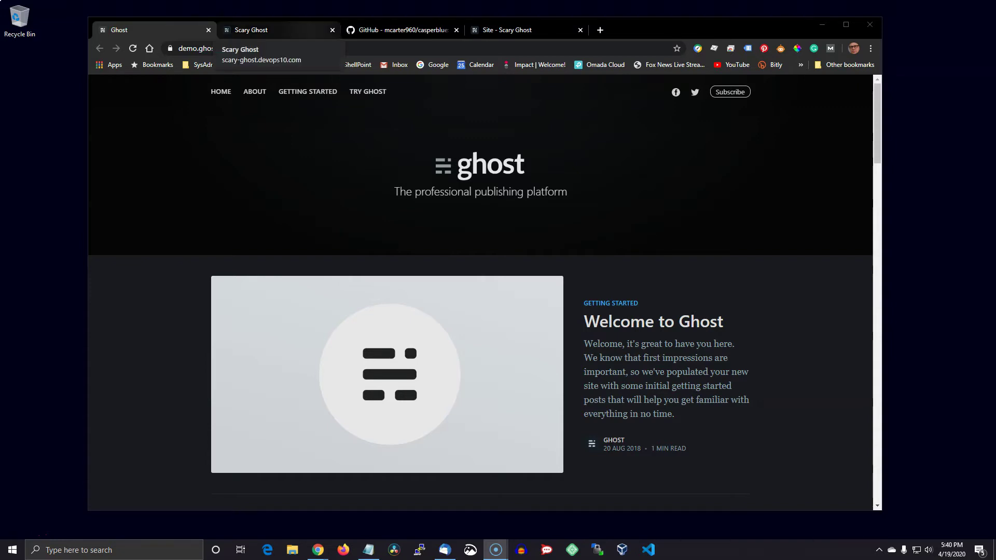
# Step: Switch to the live Scary Ghost site and scroll back to the top of its home page
pyautogui.click(251, 30)
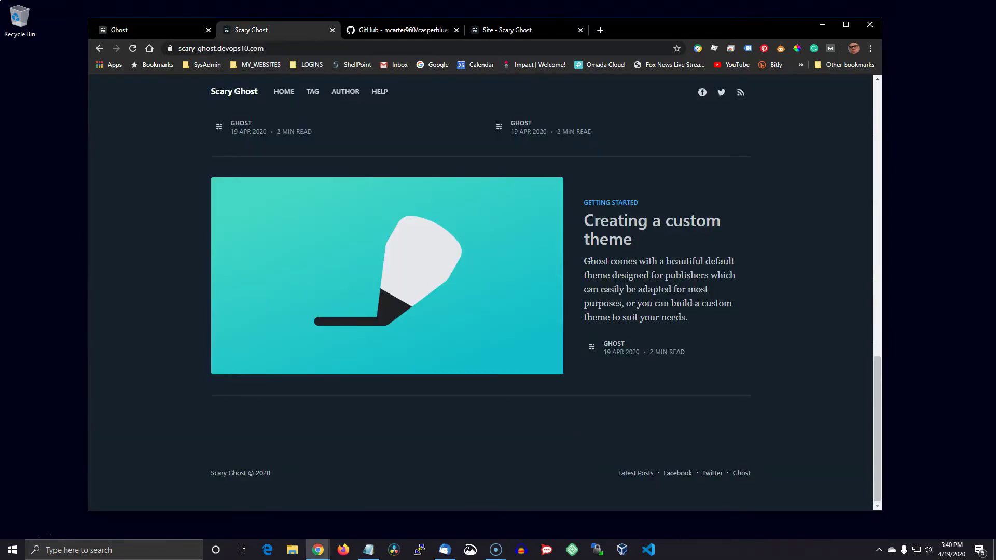
pyautogui.scroll(8, 481, 291)
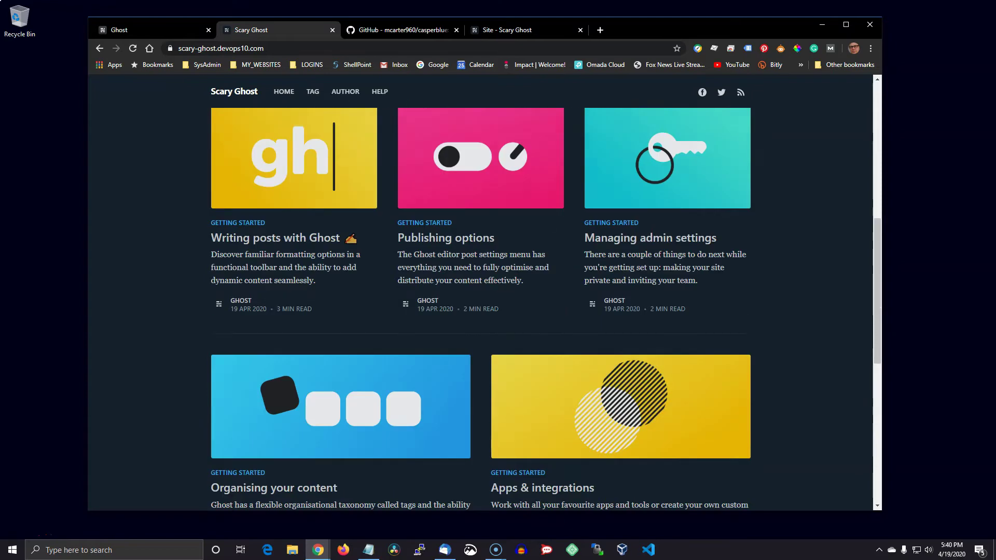
pyautogui.scroll(8, 480, 290)
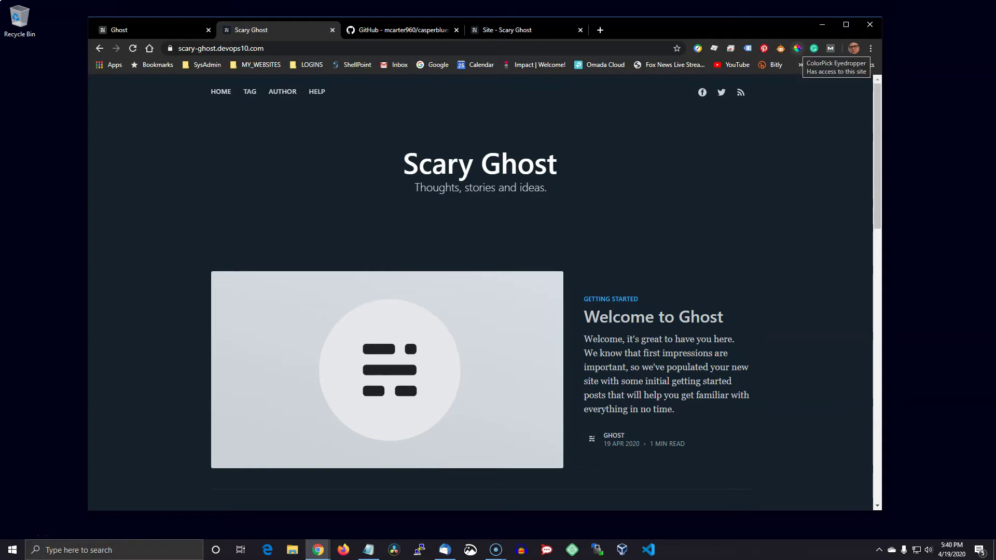
pyautogui.click(797, 48)
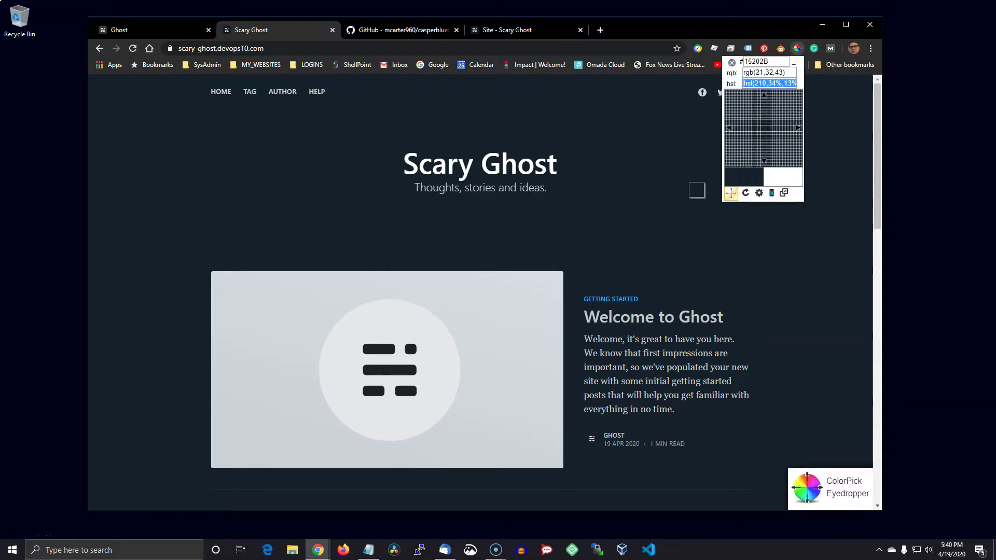
pyautogui.click(692, 206)
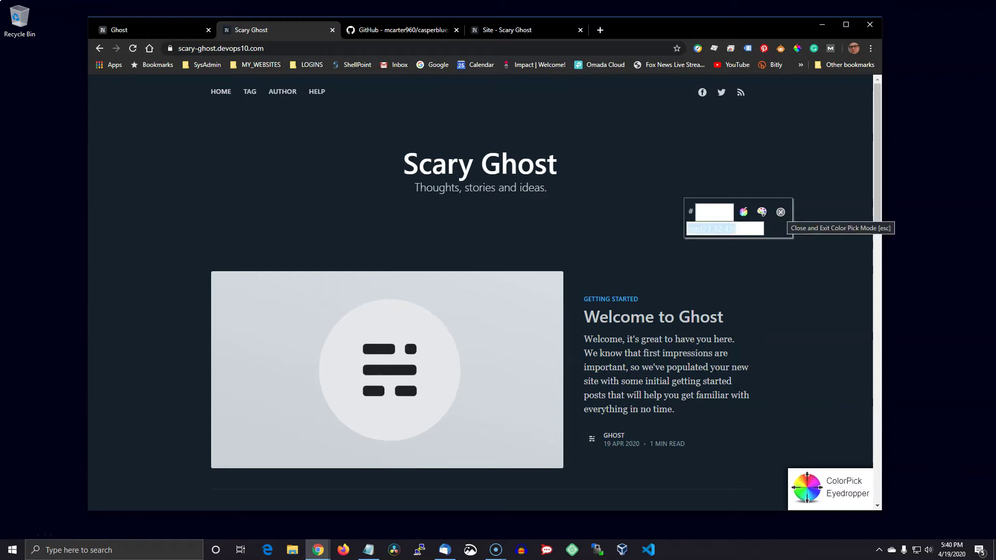
pyautogui.press('Escape')
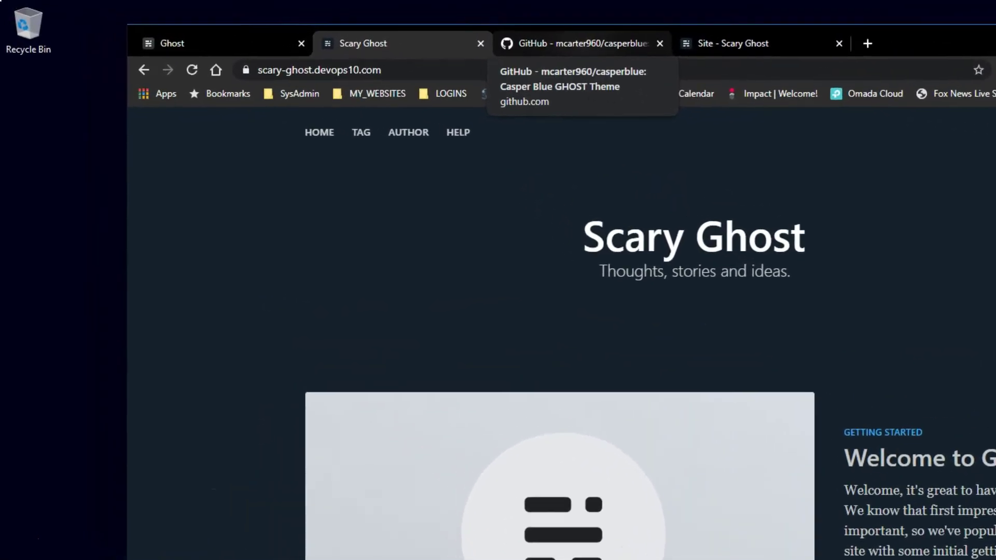
# Step: Copy the <style> CSS block from the casperblue README on GitHub, then return to Ghost admin
pyautogui.click(576, 43)
pyautogui.click(339, 70)
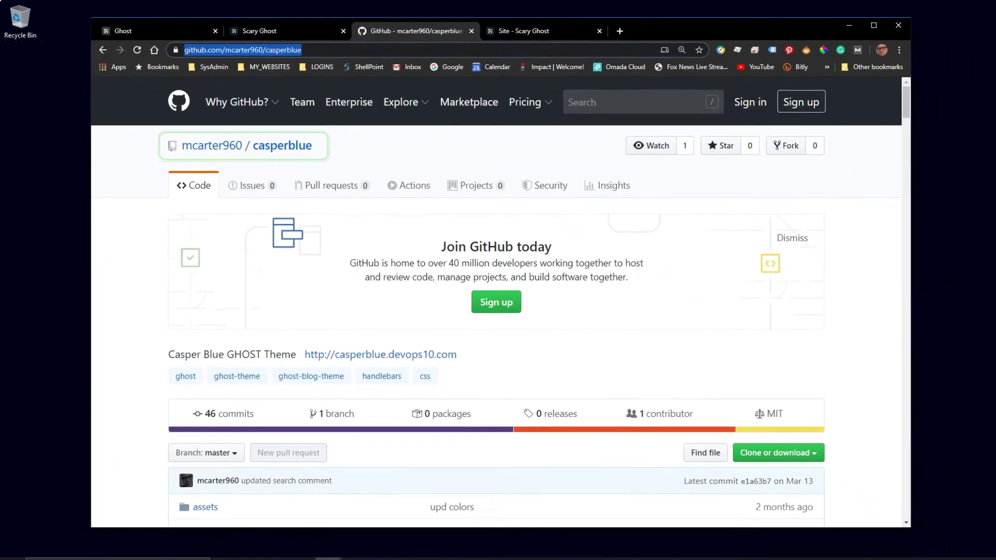
pyautogui.scroll(-1, 484, 295)
pyautogui.scroll(-10, 483, 290)
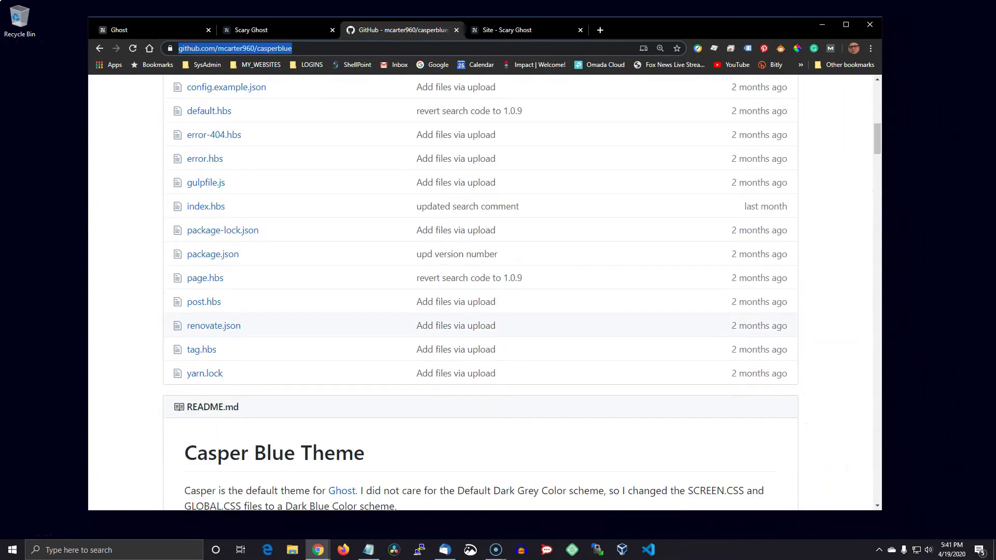
pyautogui.scroll(-10, 483, 291)
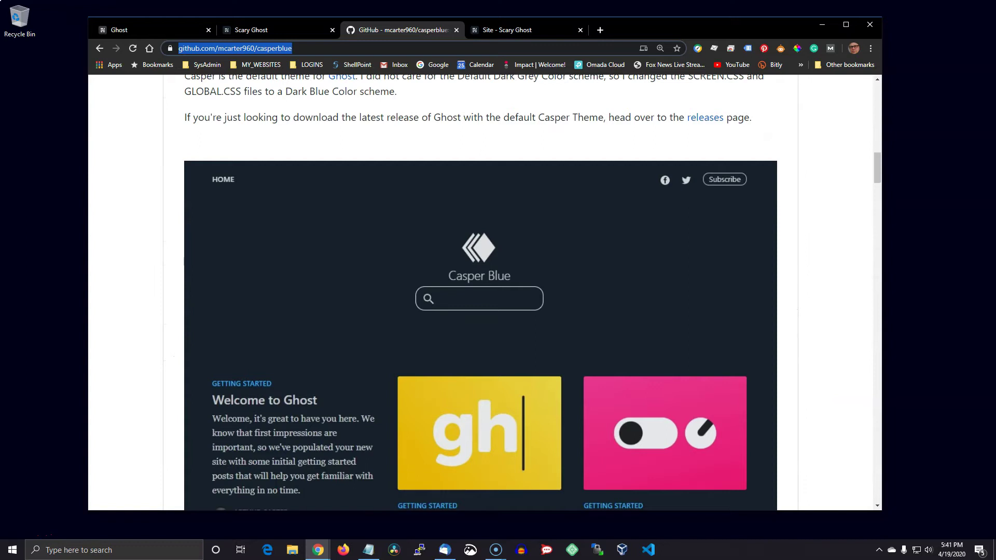
pyautogui.scroll(-8, 481, 291)
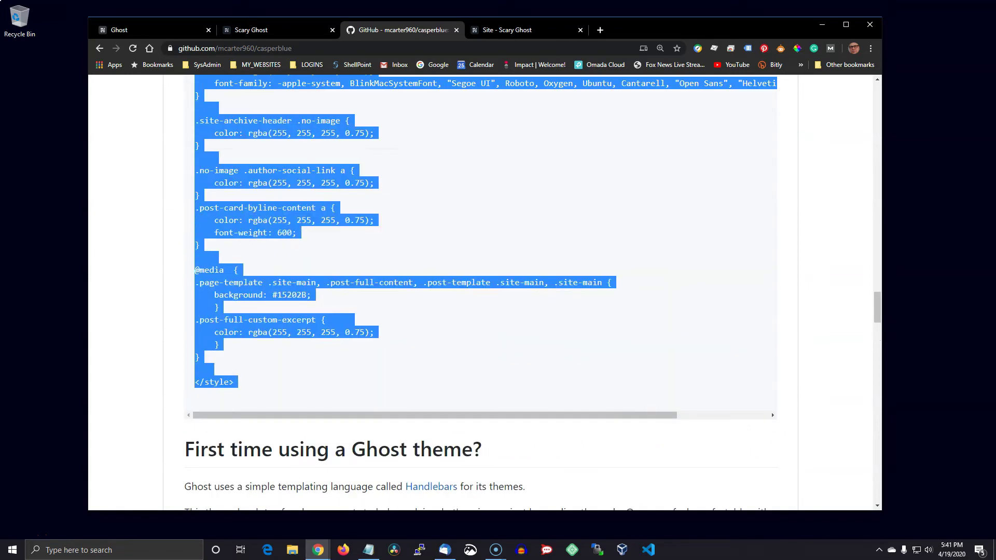
pyautogui.rightClick(259, 287)
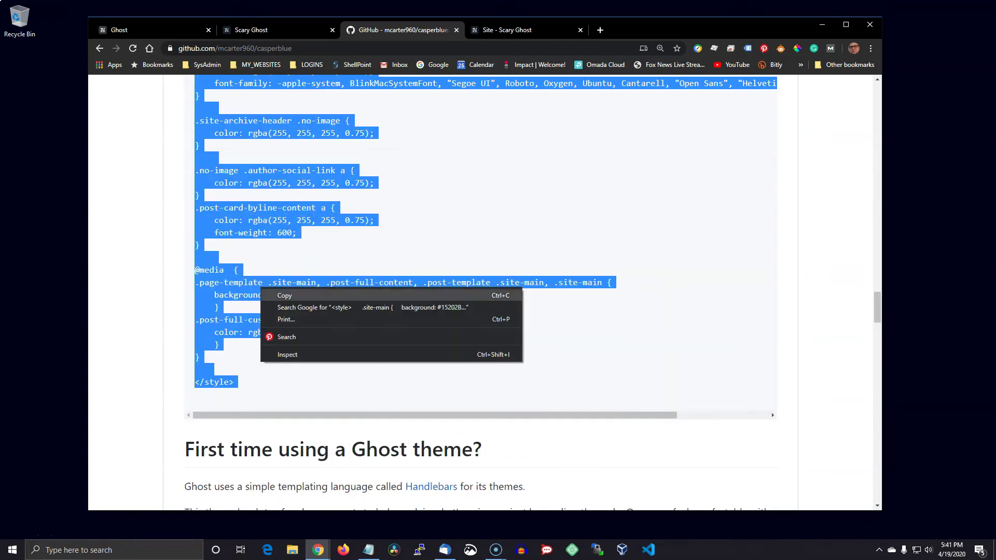
pyautogui.click(275, 294)
pyautogui.hotkey('ctrl', 'Tab')
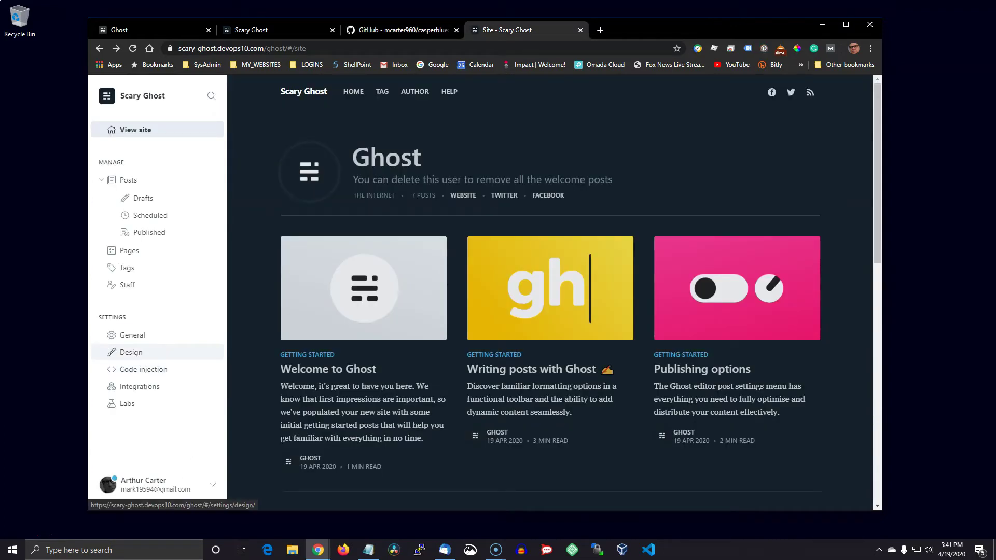
# Step: Review the Code injection Site Header CSS, including the #15202B background colour, then go back to GitHub
pyautogui.click(144, 369)
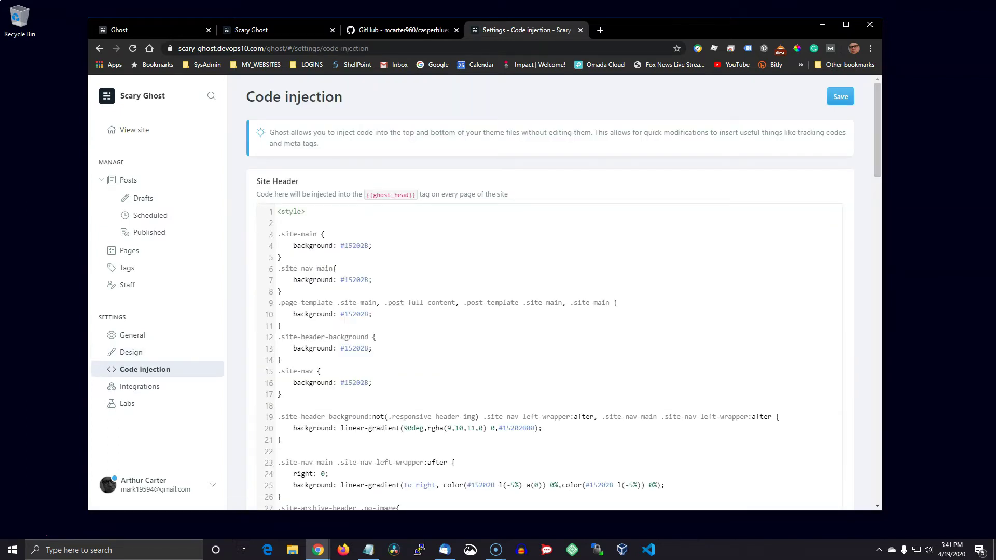
pyautogui.doubleClick(356, 246)
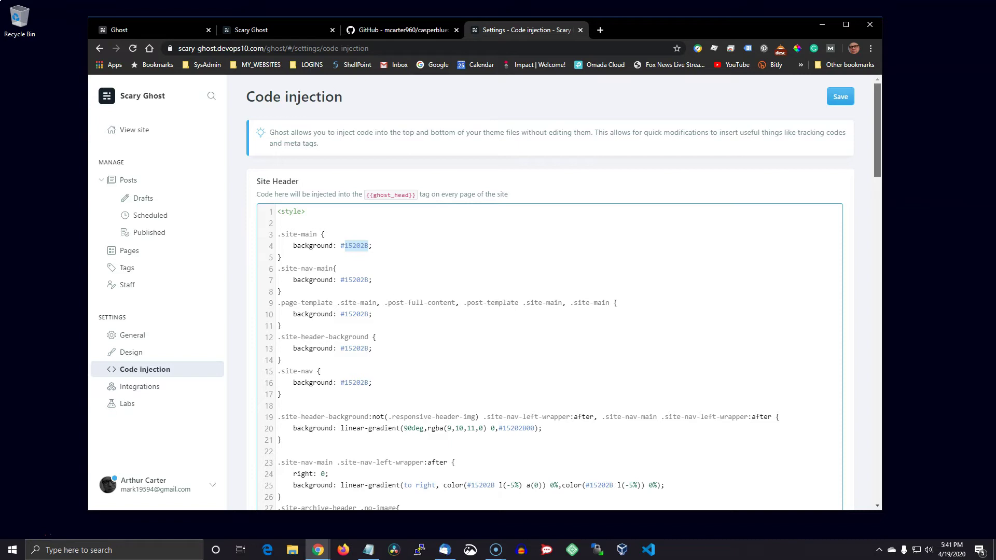
pyautogui.scroll(-13, 550, 311)
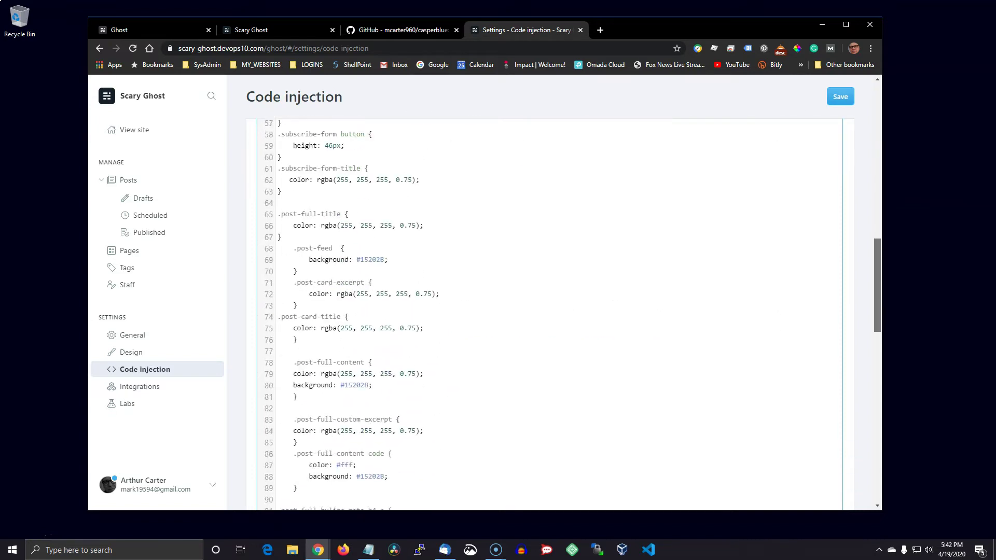
pyautogui.scroll(-14, 550, 311)
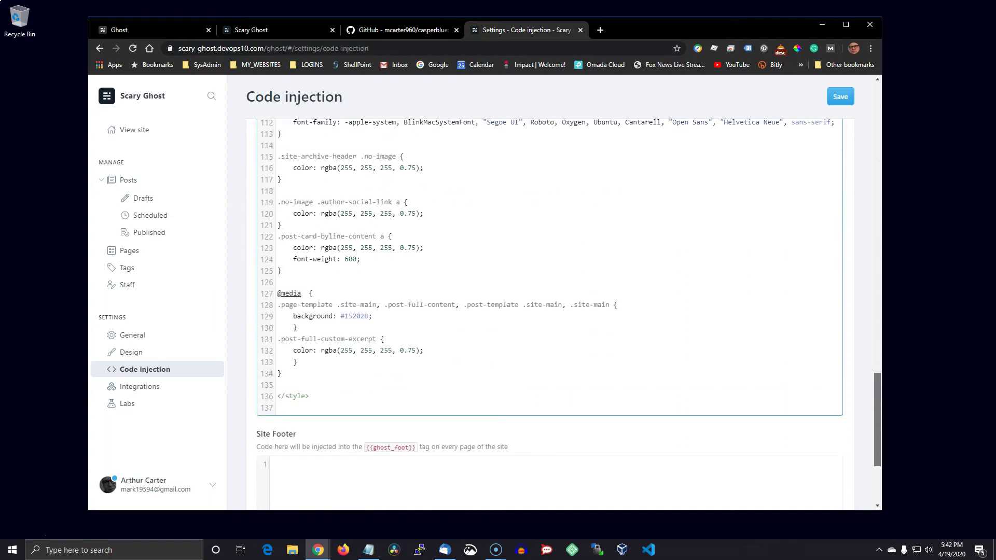
pyautogui.scroll(12, 550, 312)
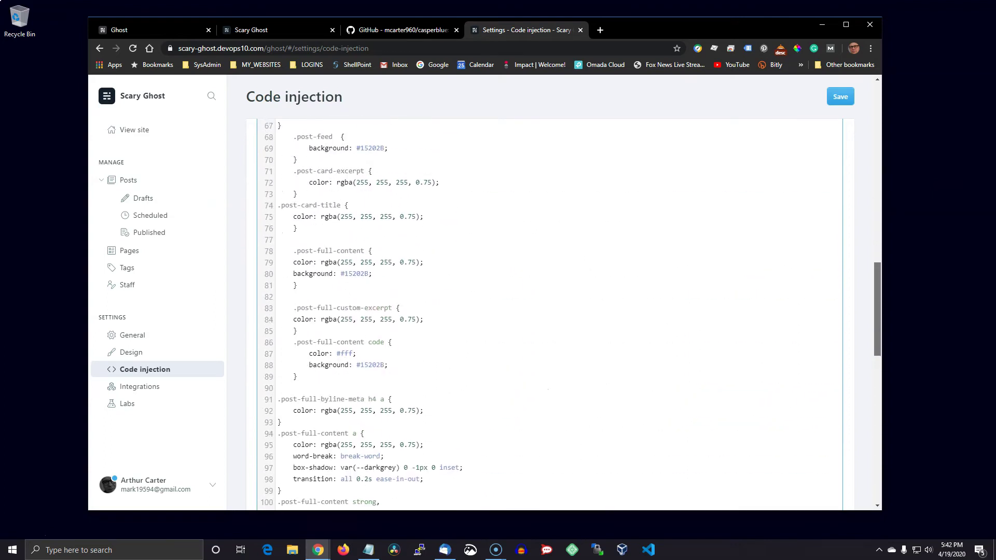
pyautogui.scroll(15, 550, 311)
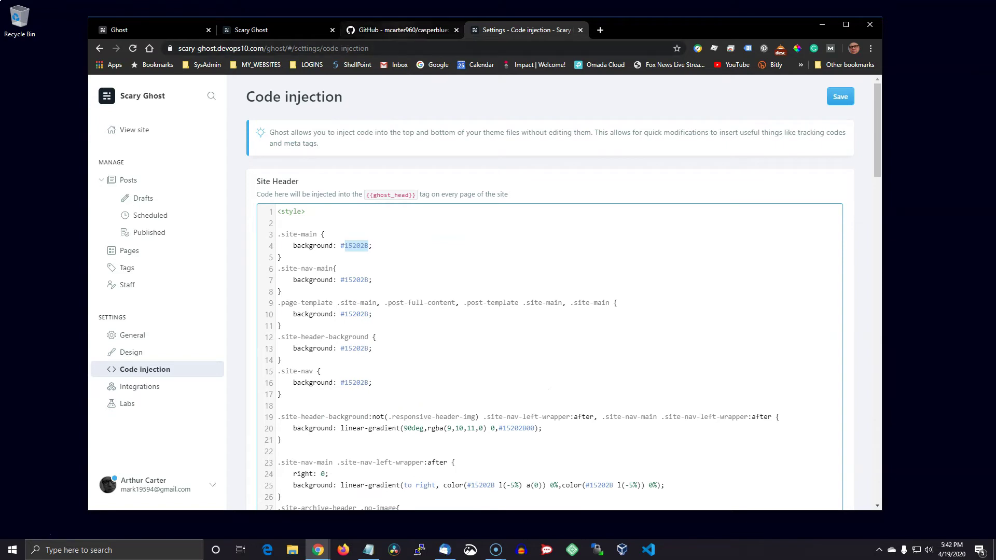
pyautogui.hotkey('ctrl', 'shift', 'Tab')
pyautogui.click(197, 270)
pyautogui.scroll(-7, 197, 270)
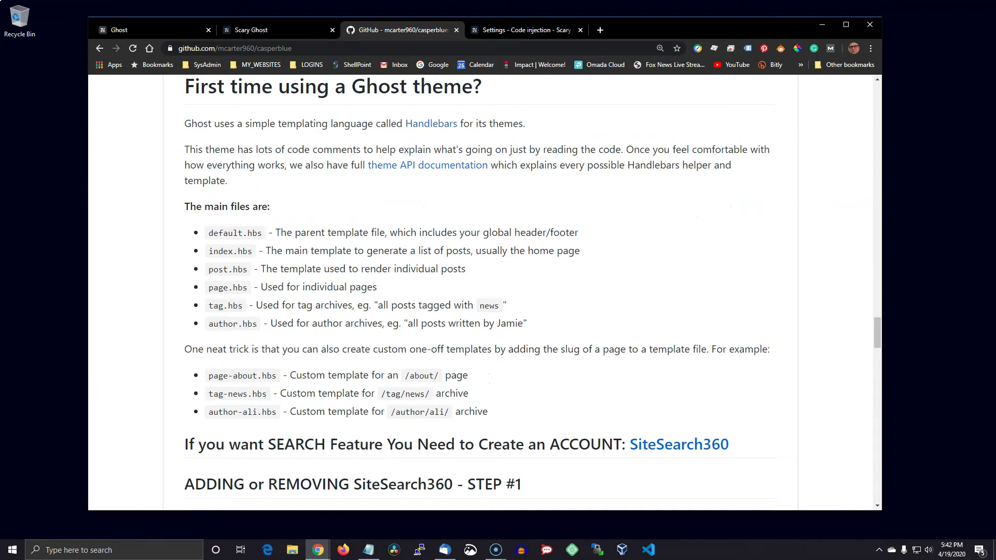
pyautogui.scroll(-6, 477, 291)
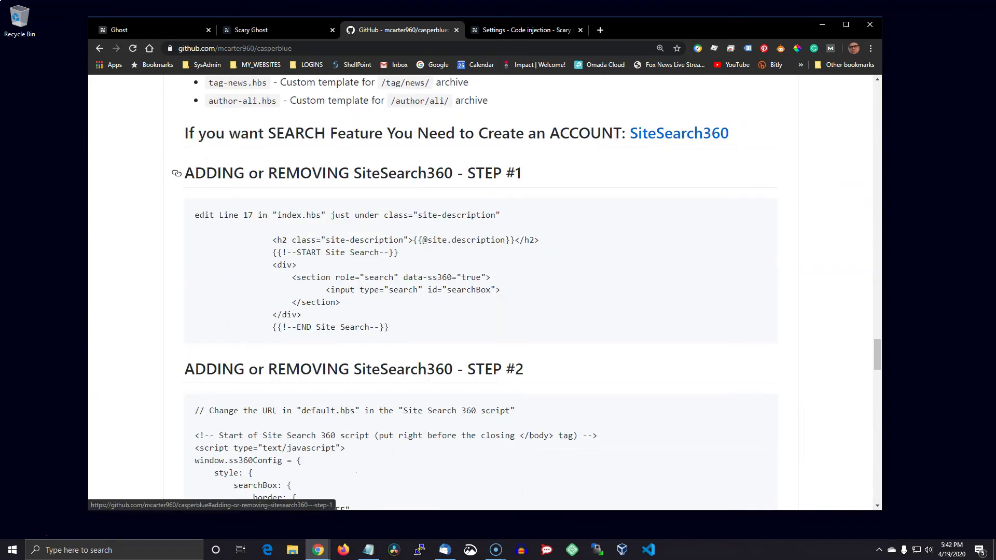
pyautogui.moveTo(194, 173); pyautogui.dragTo(384, 215)
pyautogui.click(384, 215)
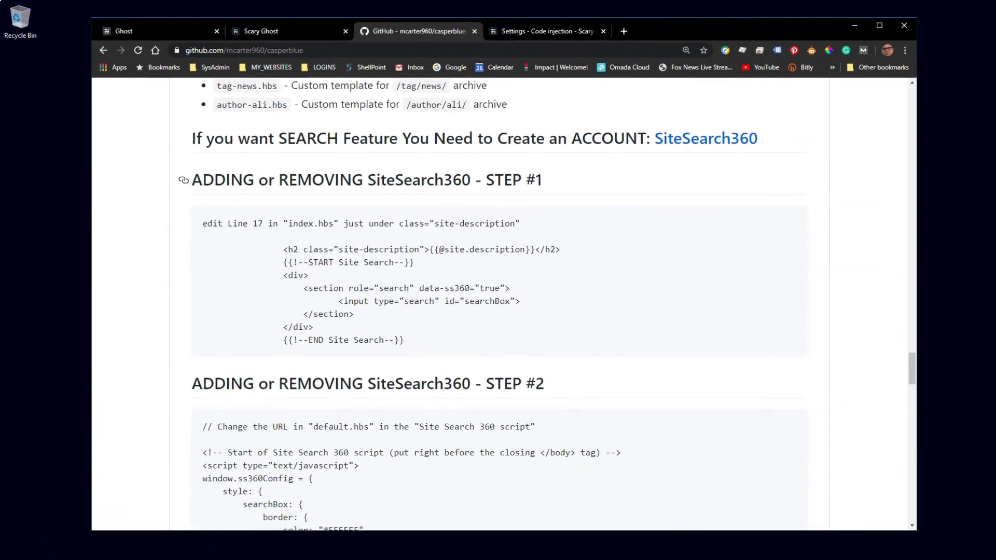
pyautogui.moveTo(354, 173); pyautogui.dragTo(444, 172)
pyautogui.moveTo(561, 218); pyautogui.dragTo(571, 218)
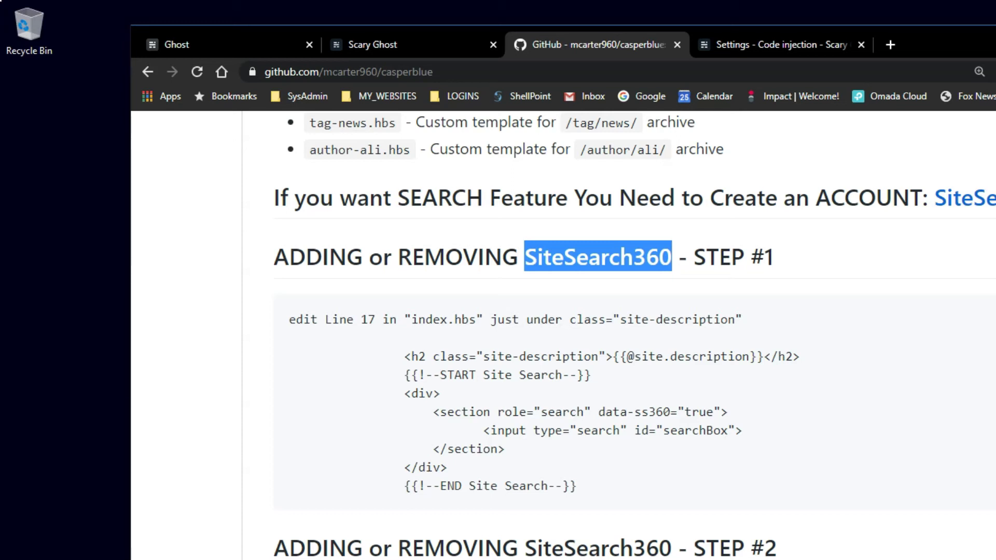
pyautogui.scroll(-5, 617, 332)
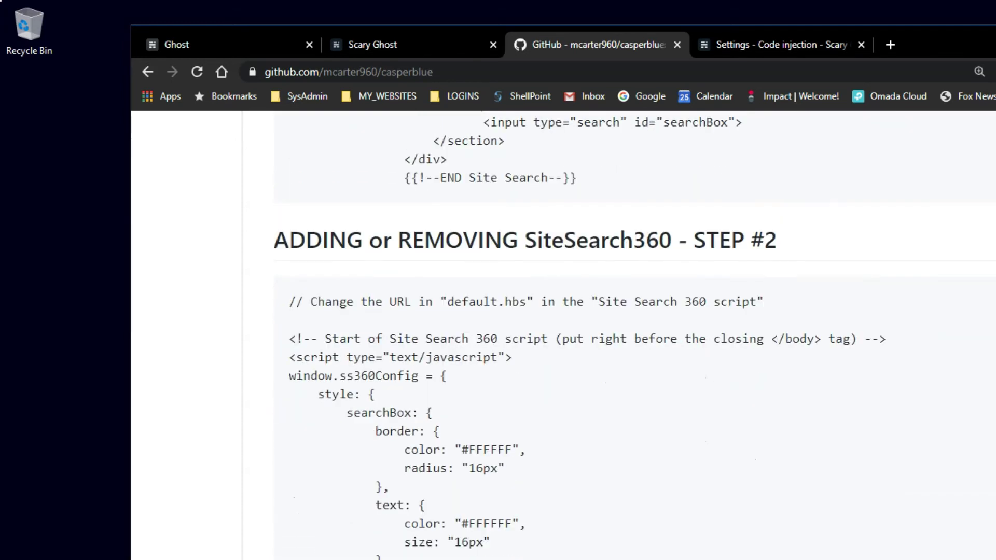
pyautogui.scroll(-1, 617, 332)
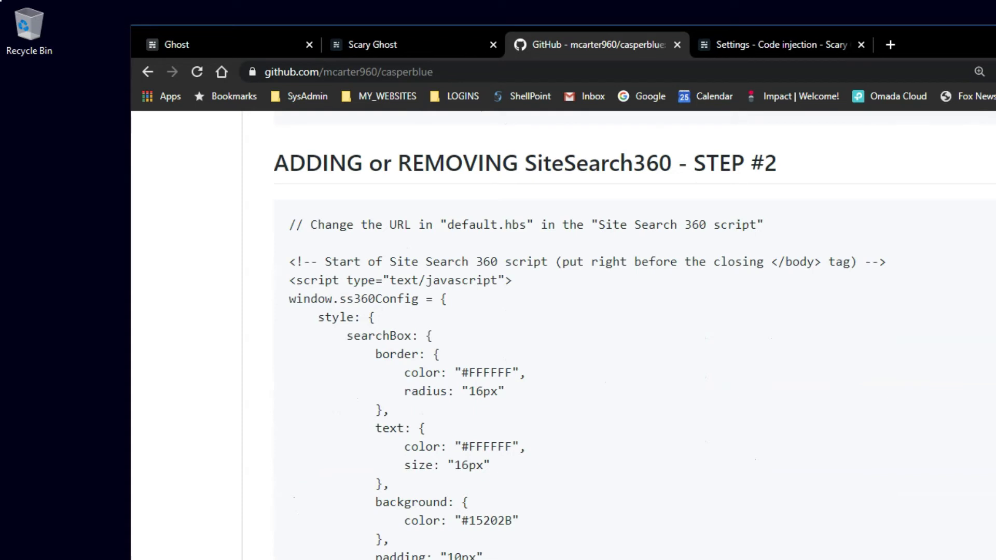
pyautogui.scroll(-15, 617, 332)
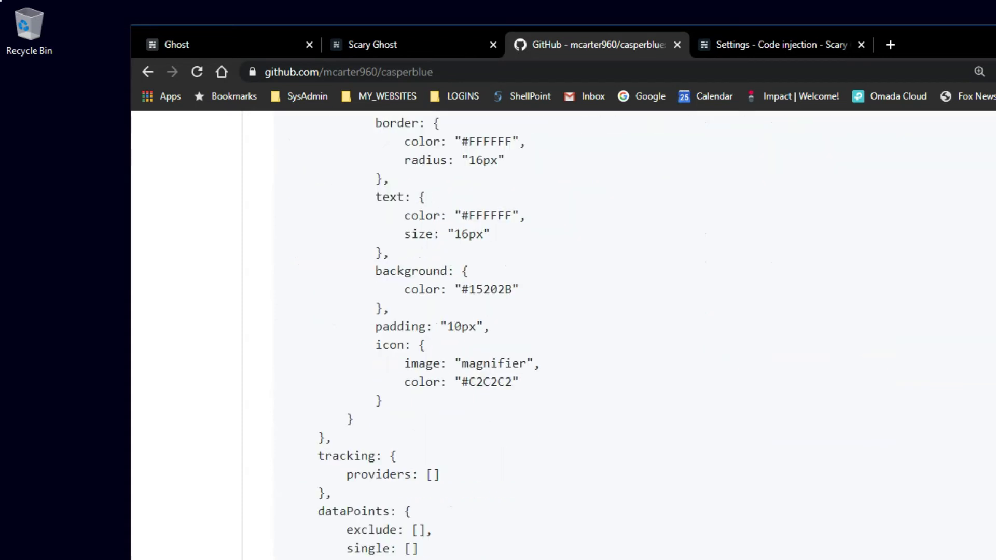
pyautogui.scroll(-1, 617, 332)
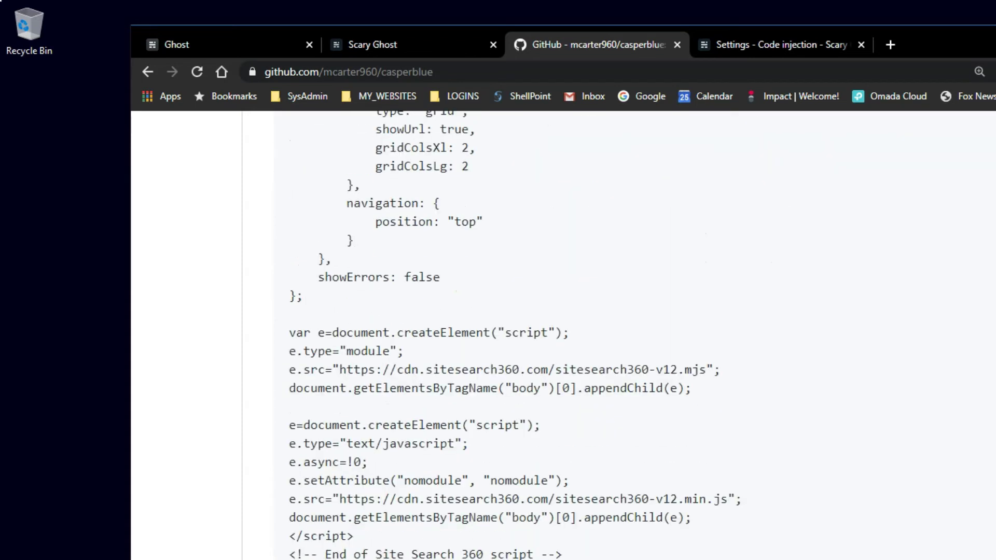
pyautogui.scroll(-4, 617, 332)
pyautogui.scroll(14, 617, 332)
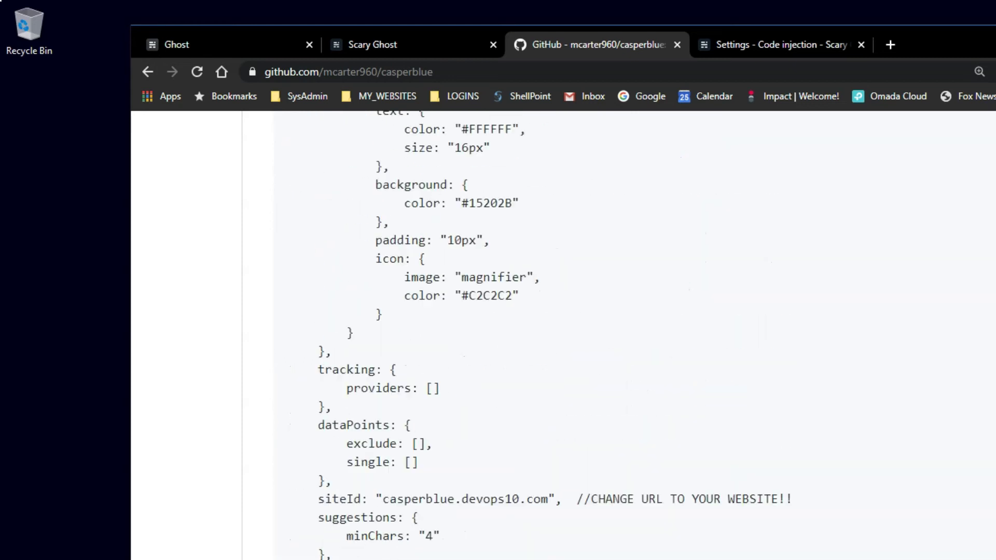
pyautogui.scroll(4, 617, 332)
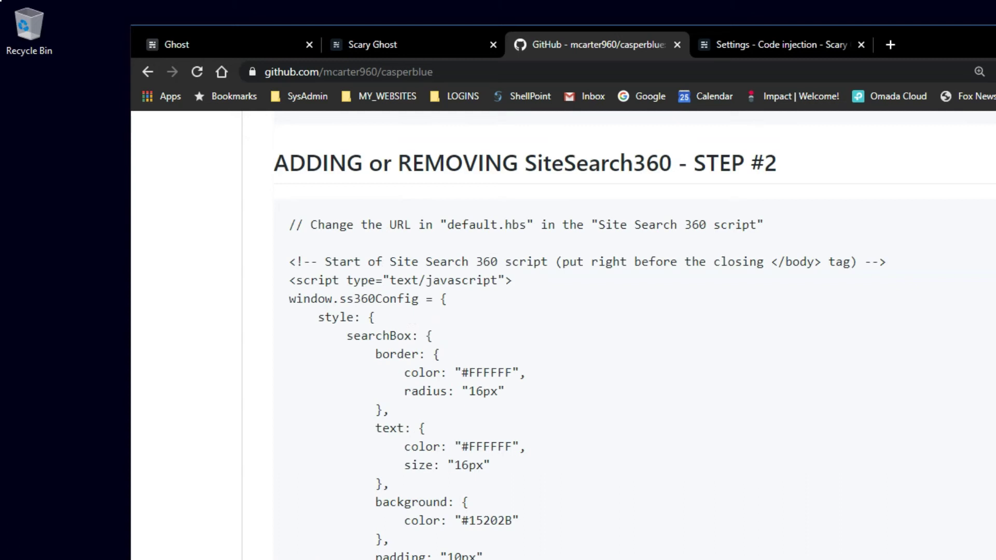
pyautogui.moveTo(447, 224); pyautogui.dragTo(526, 225)
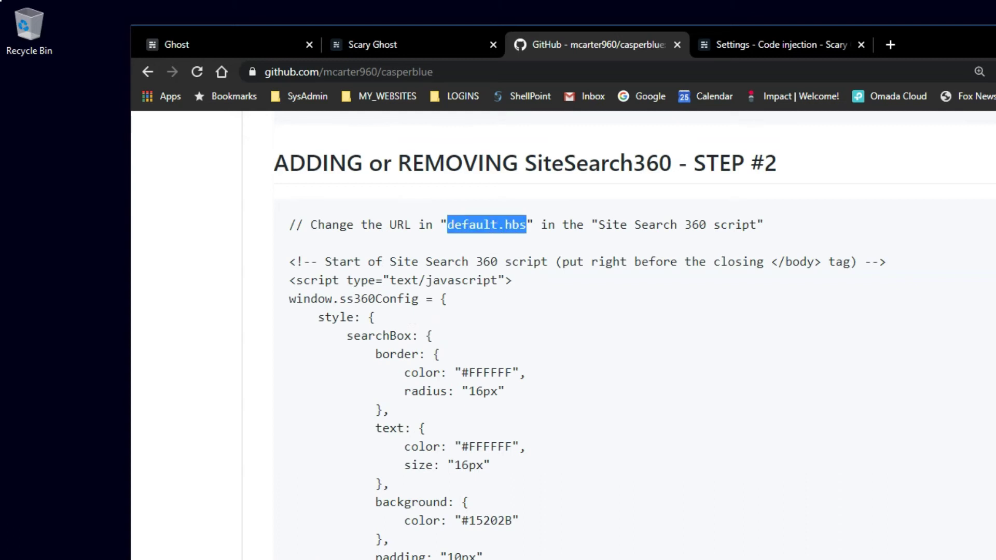
pyautogui.moveTo(599, 224); pyautogui.dragTo(748, 224)
pyautogui.scroll(-20, 635, 336)
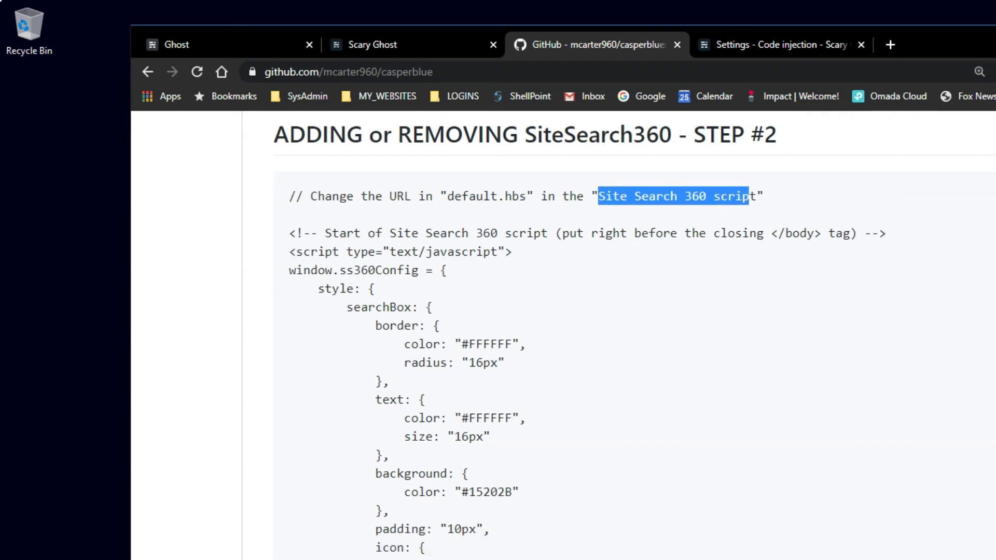
pyautogui.scroll(-7, 635, 336)
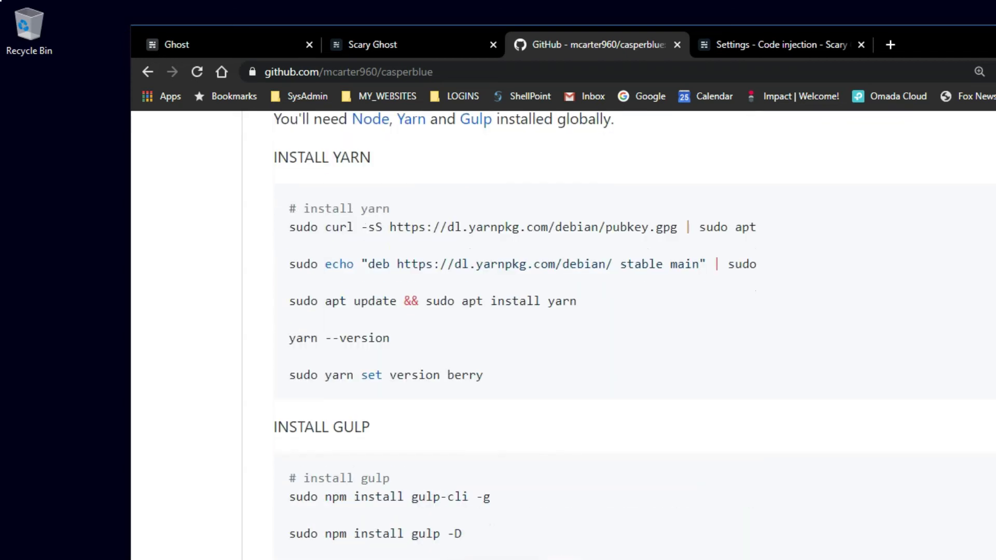
pyautogui.scroll(3, 635, 336)
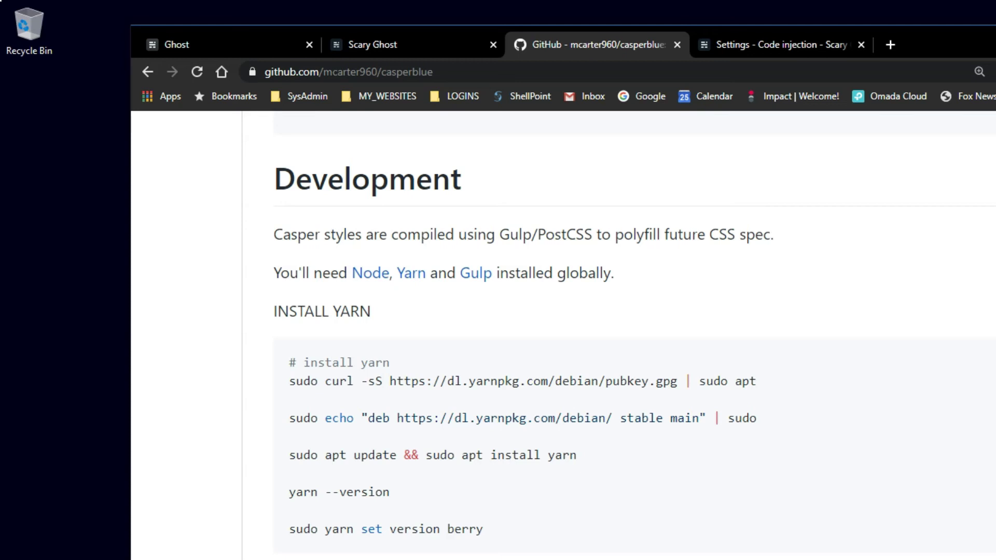
pyautogui.scroll(-4, 565, 332)
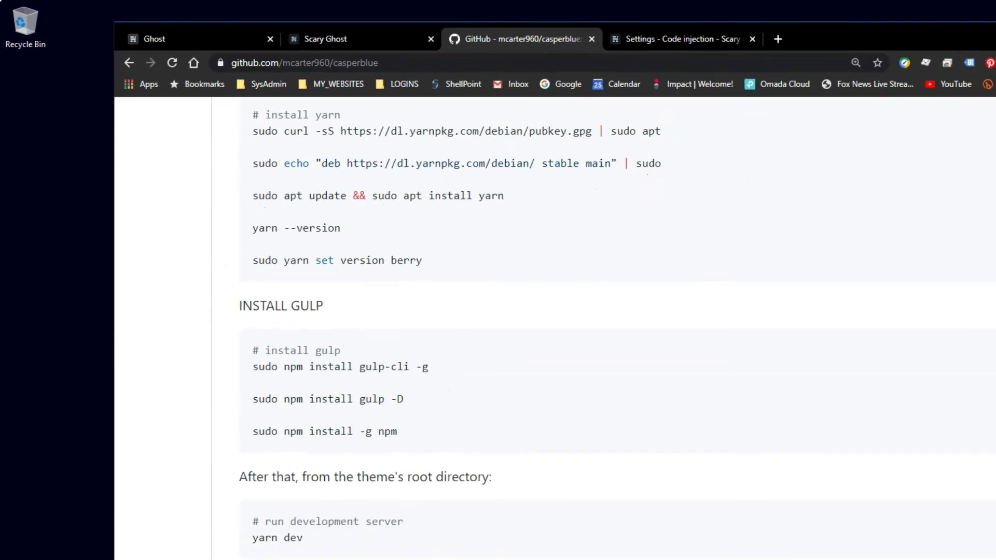
pyautogui.scroll(-8, 485, 290)
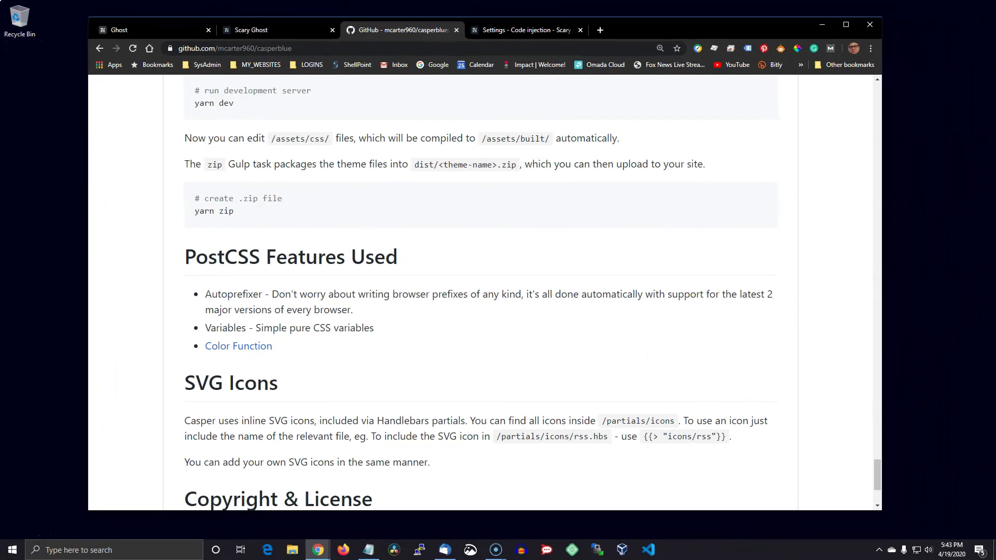
pyautogui.scroll(1, 234, 435)
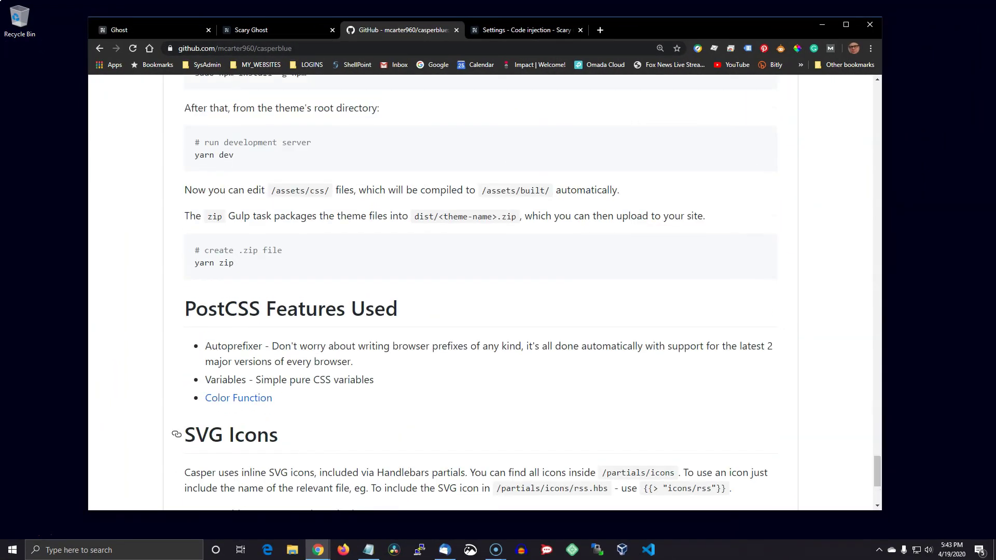
pyautogui.scroll(15, 233, 435)
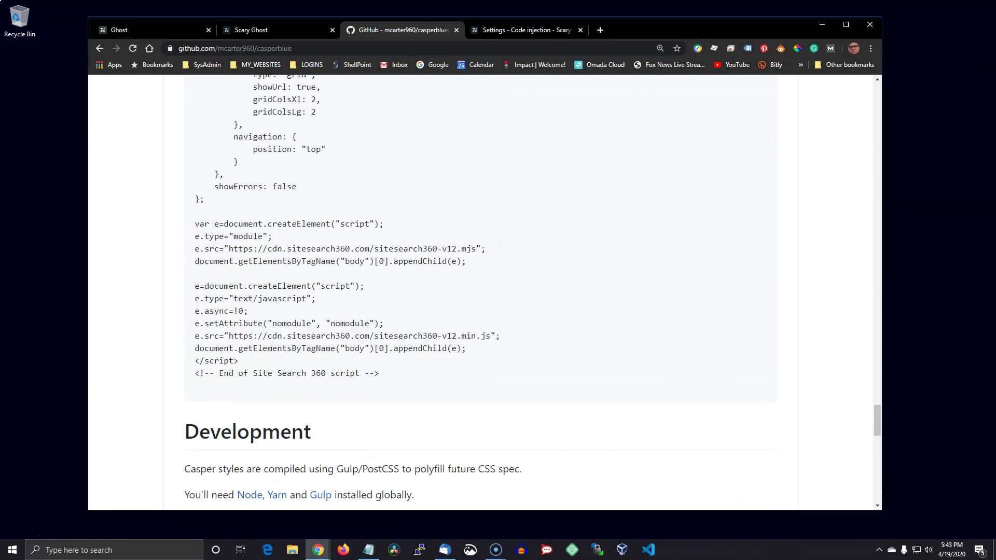
pyautogui.moveTo(877, 420); pyautogui.dragTo(876, 98)
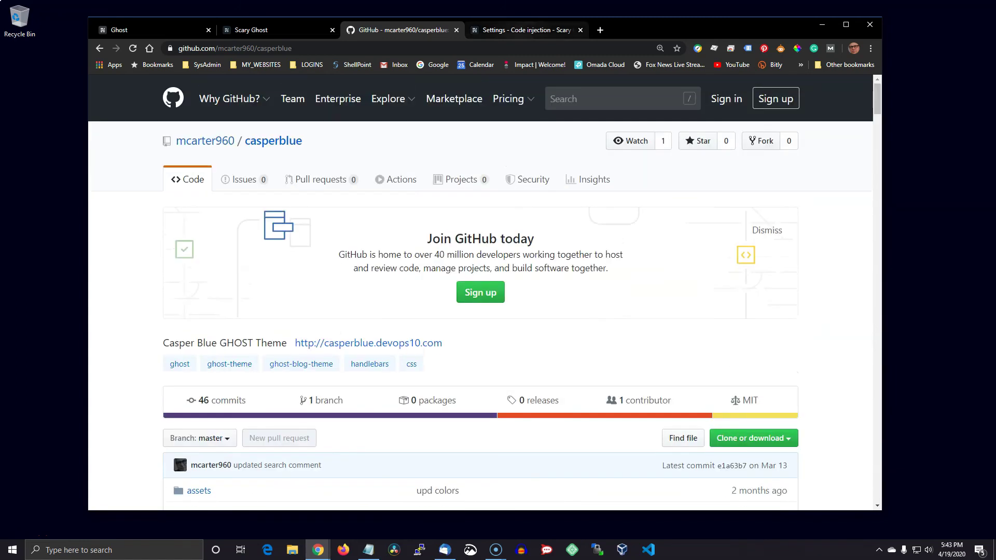
# Step: Return to the 'Settings - Code injection' page in Ghost Admin
pyautogui.click(522, 29)
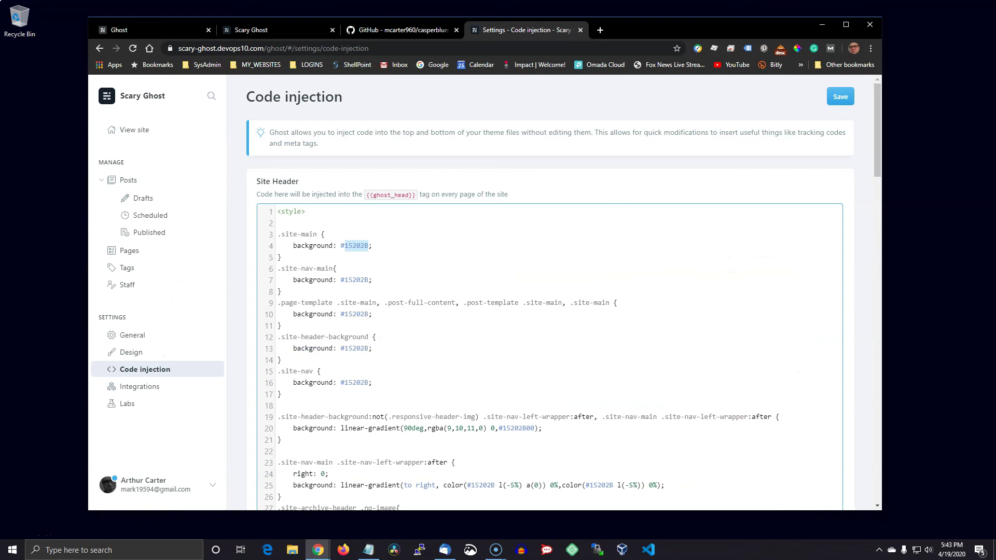